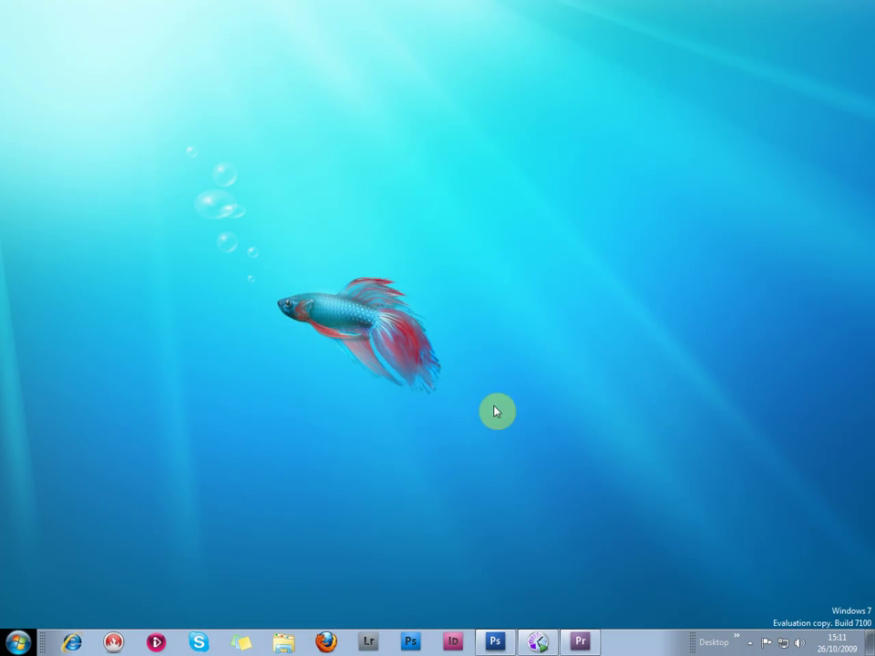
# - Launch Firefox and run a Google search for 'dscolour lab'
pyautogui.click(326, 642)
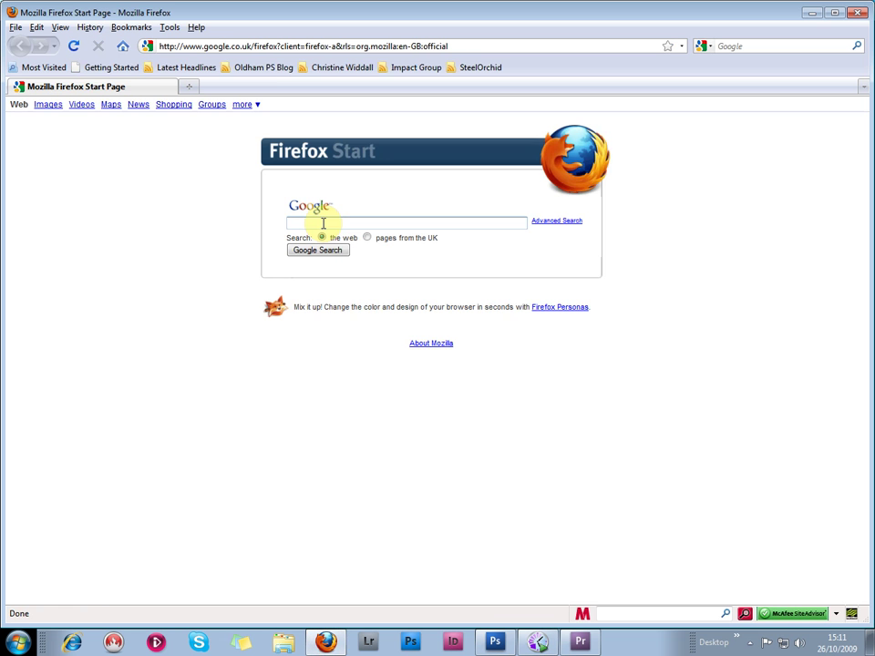
pyautogui.write('dsco')
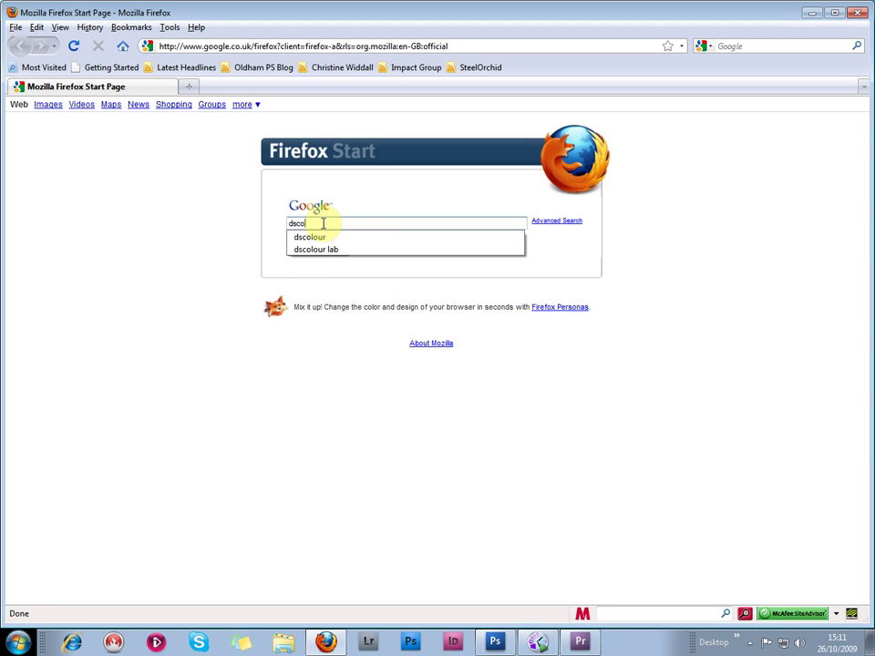
pyautogui.write('lour la')
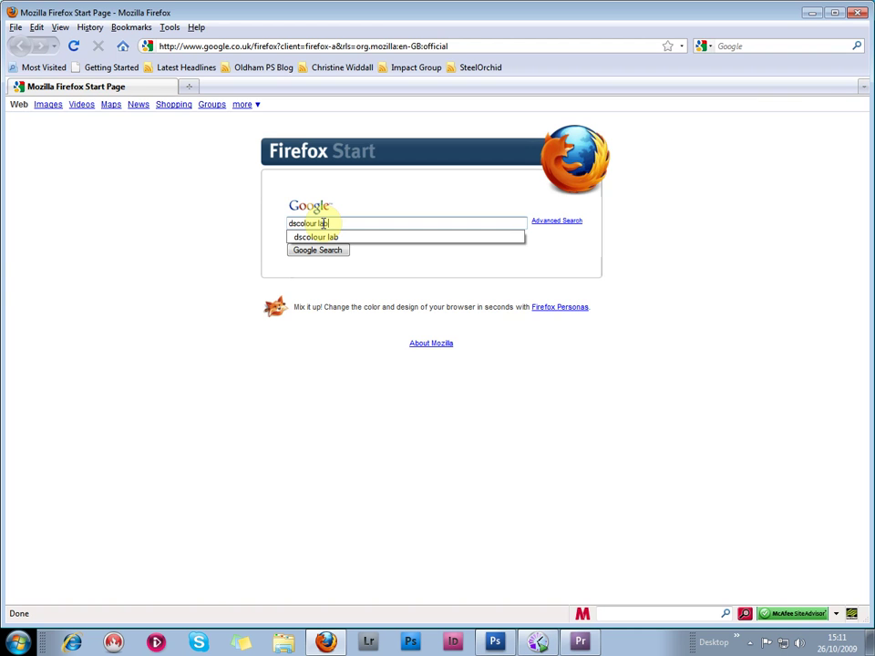
pyautogui.write('b')
pyautogui.press('Return')
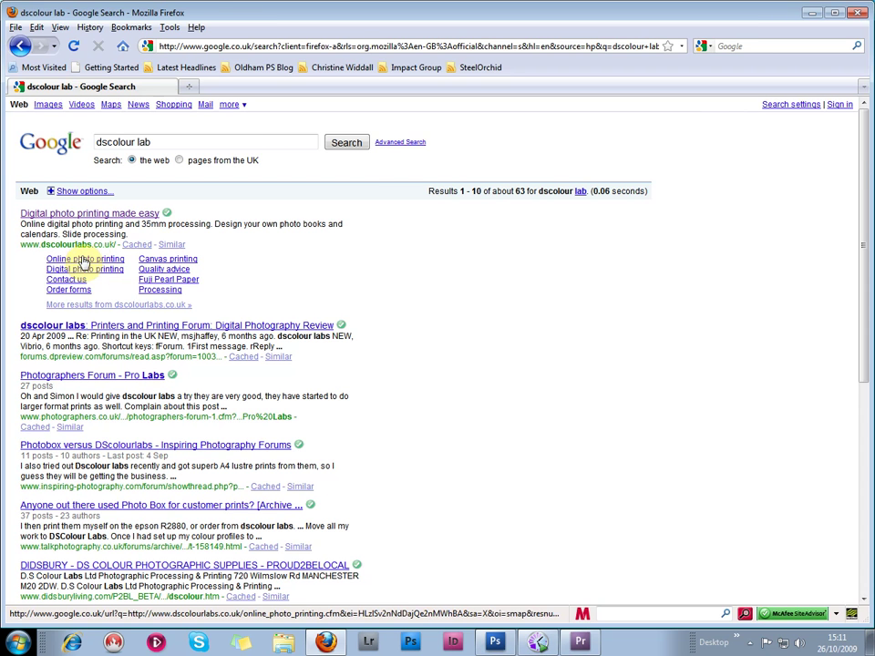
# - Go from the Online photo printing sitelink through Delivery Rates to the Order forms page
pyautogui.click(83, 261)
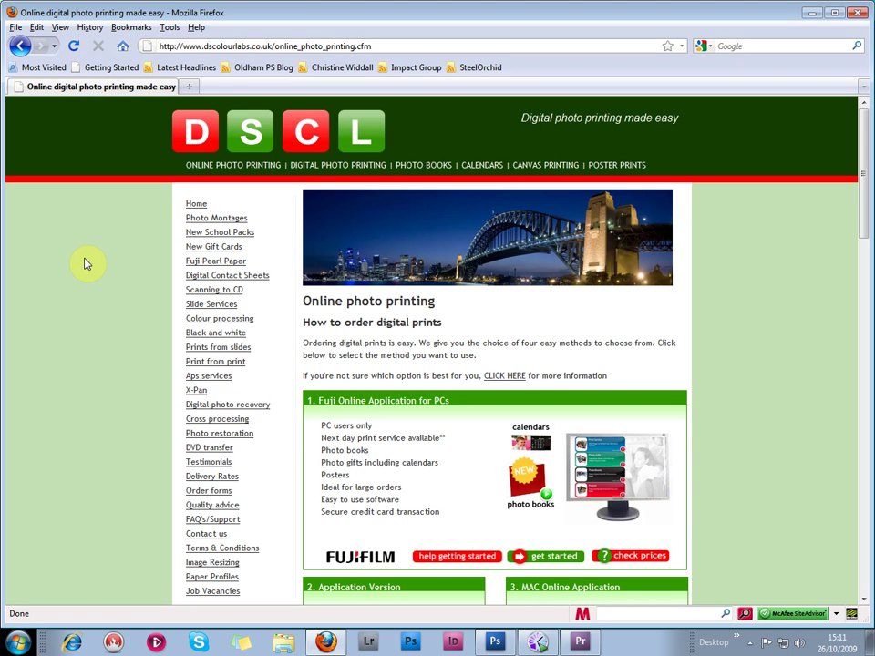
pyautogui.scroll(-2, 109, 283)
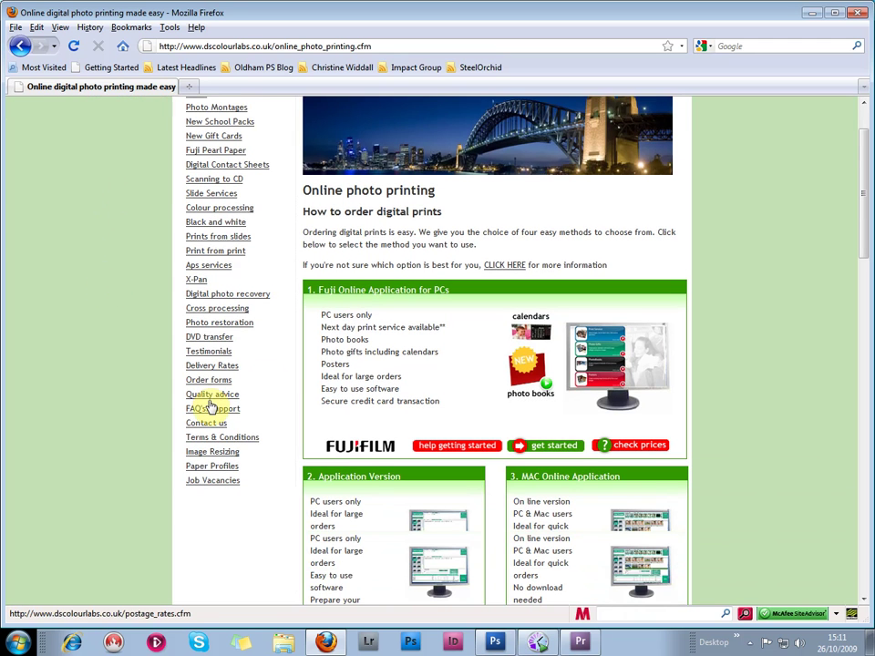
pyautogui.click(211, 365)
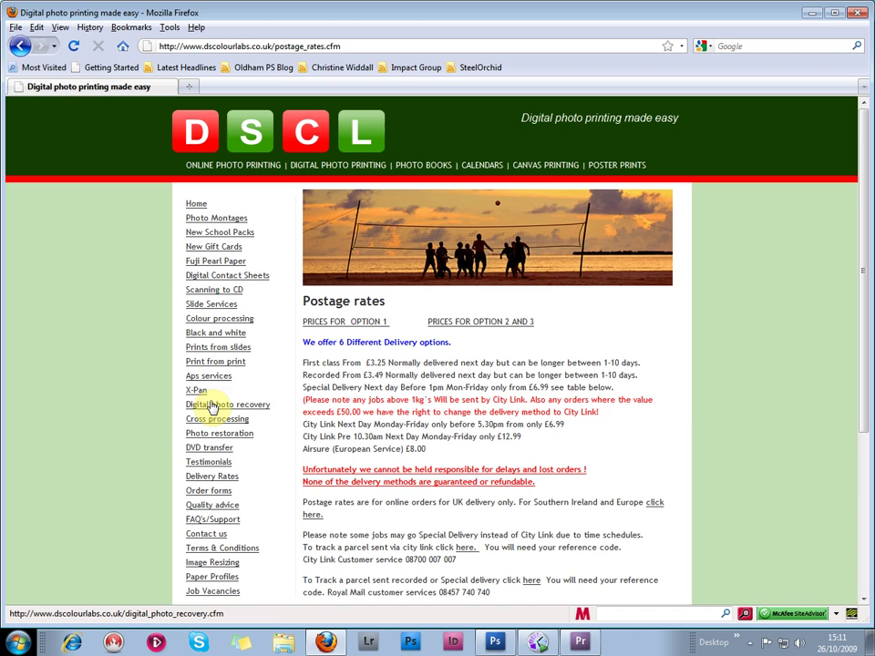
pyautogui.click(193, 493)
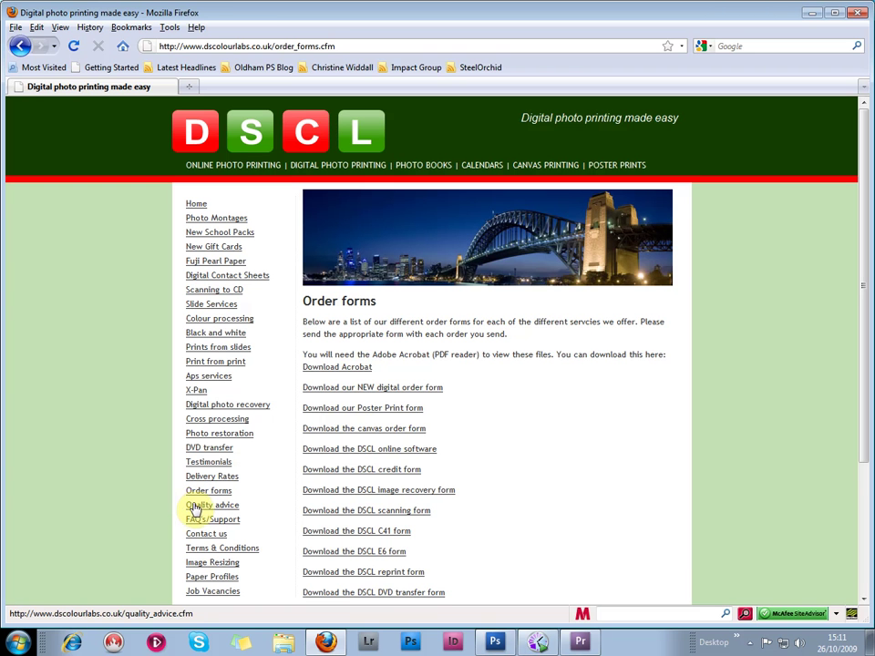
# - Go via Quality advice and FAQ's/Support to Image Resizing and scroll its 300dpi size table
pyautogui.click(195, 508)
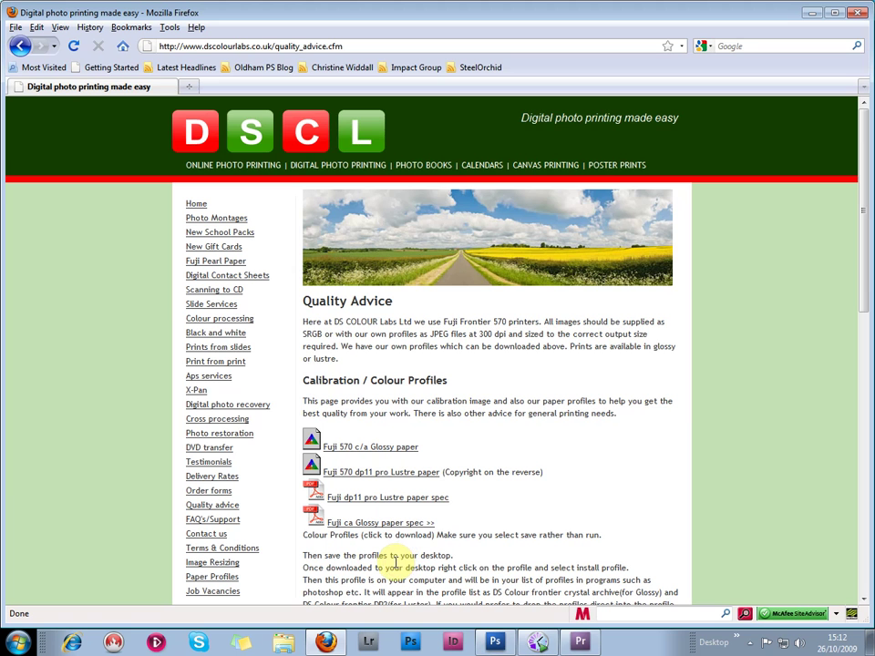
pyautogui.scroll(-3, 398, 563)
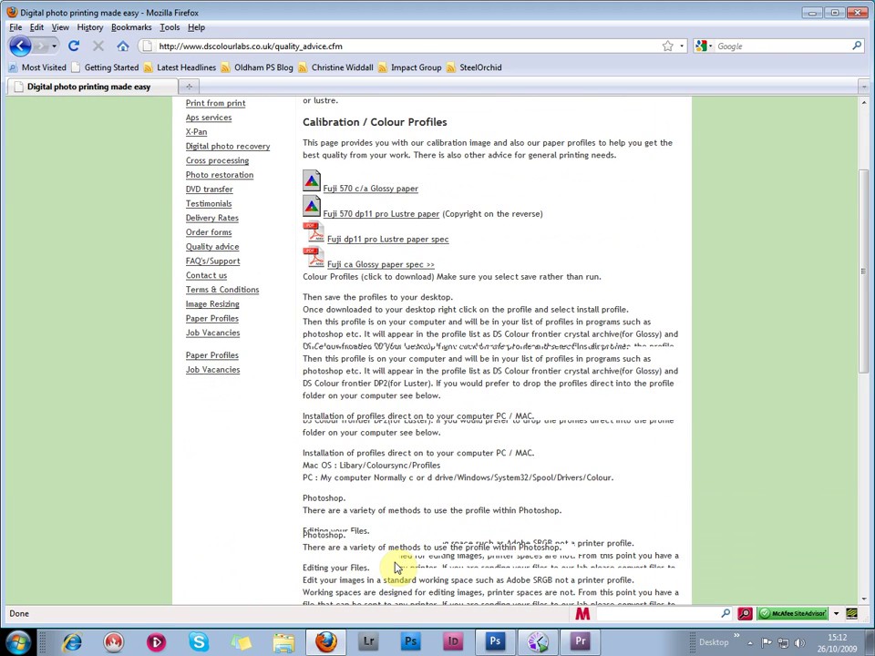
pyautogui.scroll(2, 398, 563)
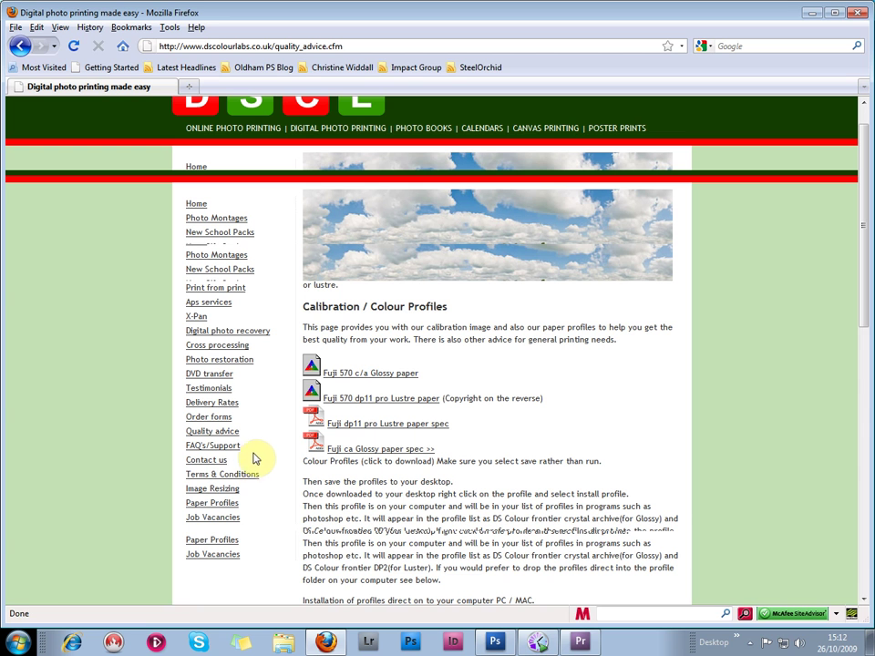
pyautogui.click(204, 490)
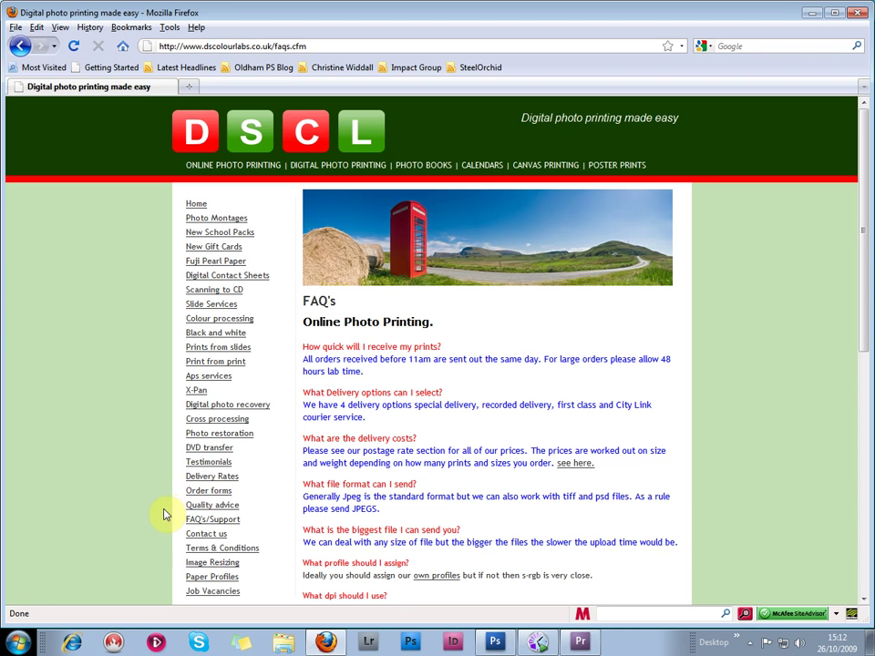
pyautogui.click(200, 565)
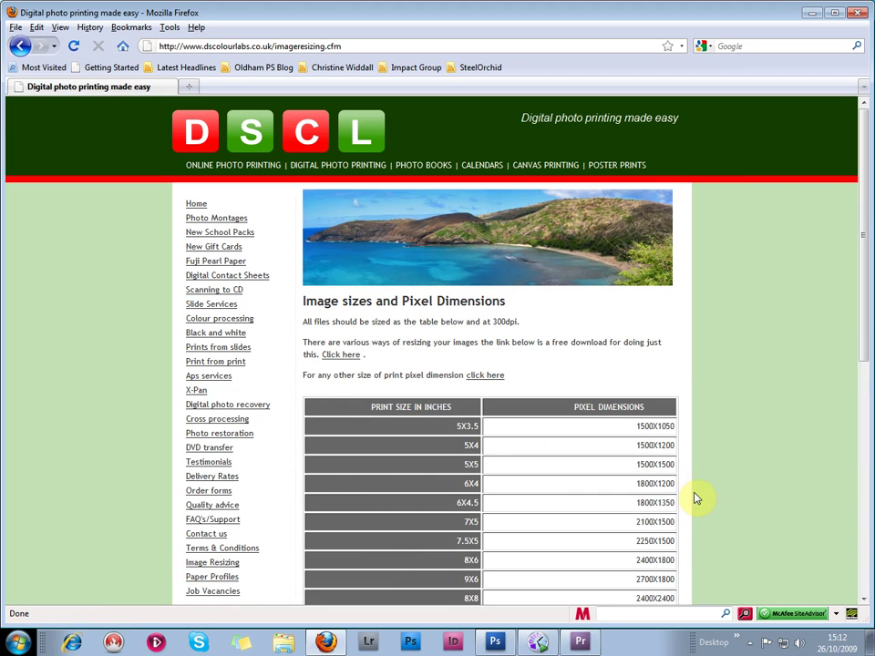
pyautogui.scroll(-1, 750, 442)
pyautogui.scroll(-5, 750, 443)
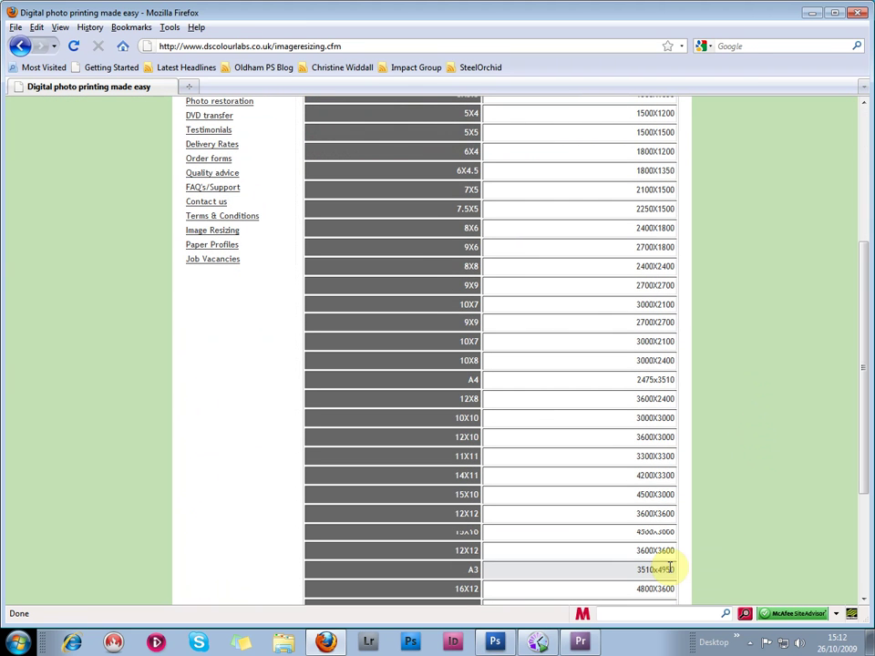
pyautogui.scroll(-2, 697, 563)
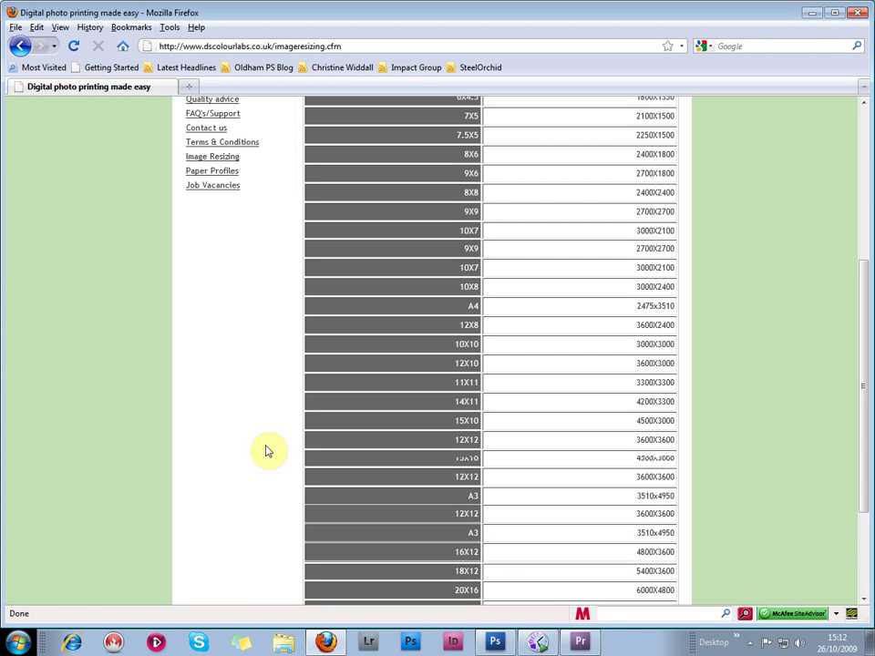
# - Open the Paper Profiles page from the left-hand menu
pyautogui.click(209, 285)
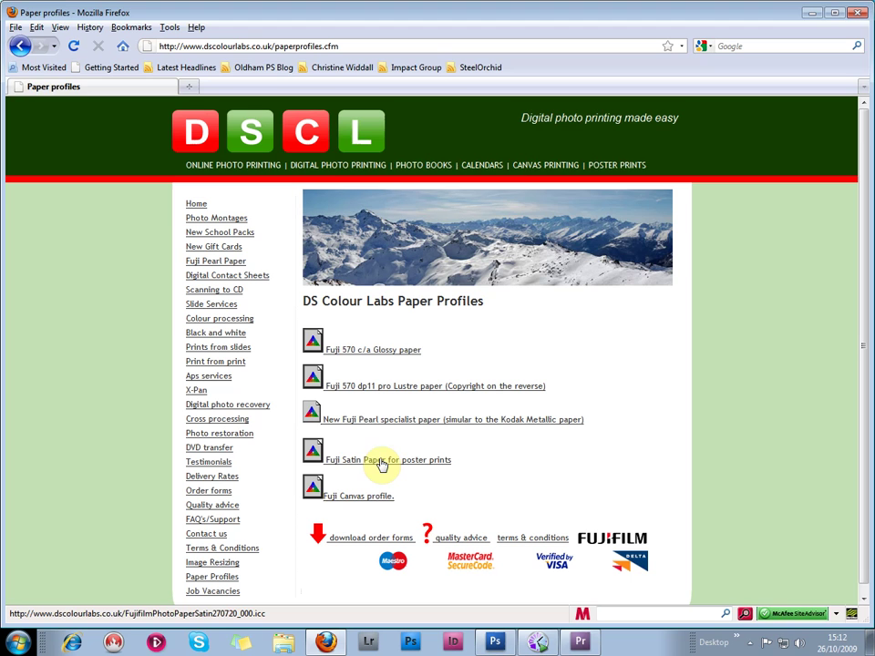
# - Save FujifilmPhotoPaperSatin270720_000.icc and open its Downloads folder from the download list
pyautogui.click(382, 465)
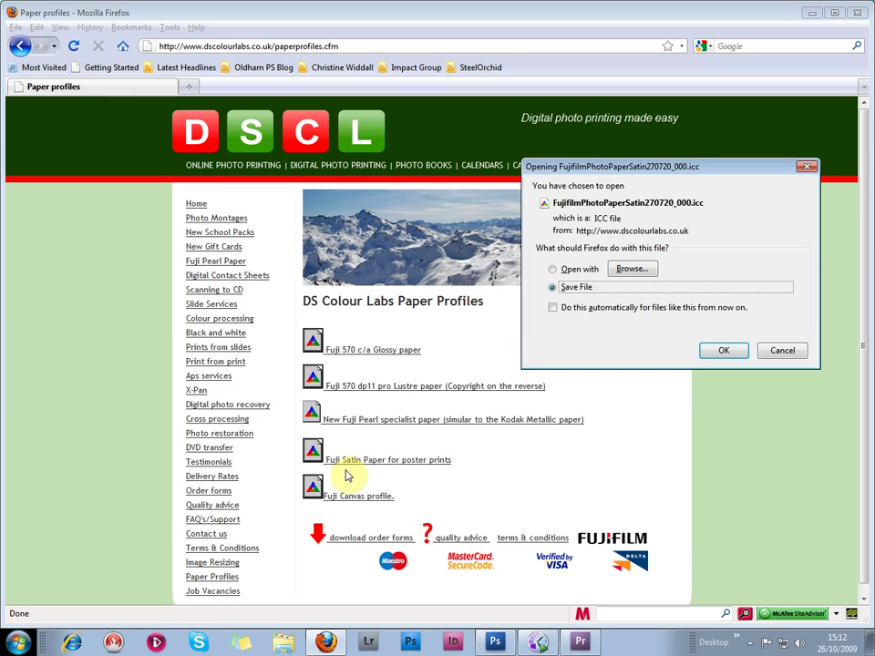
pyautogui.click(723, 351)
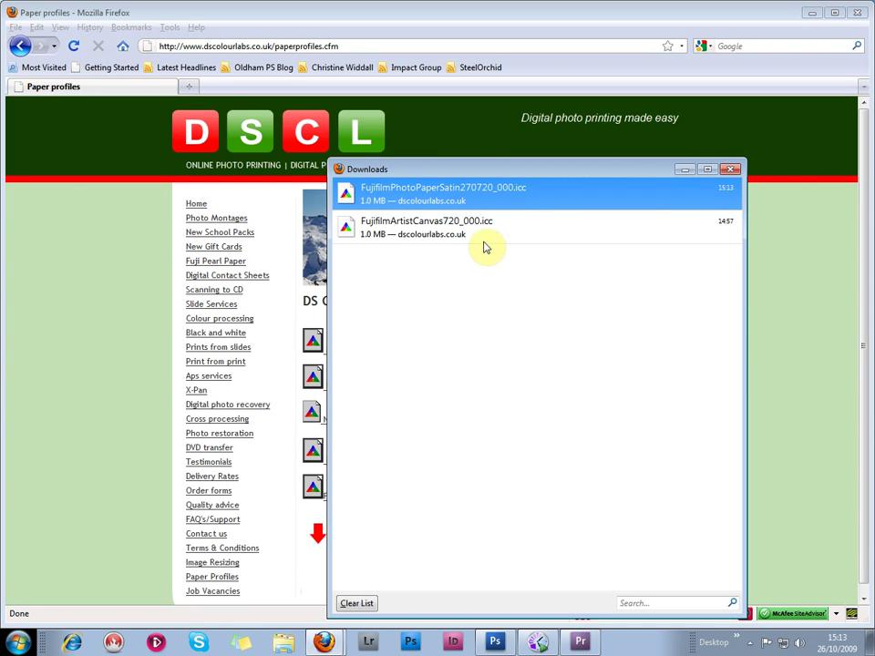
pyautogui.rightClick(393, 196)
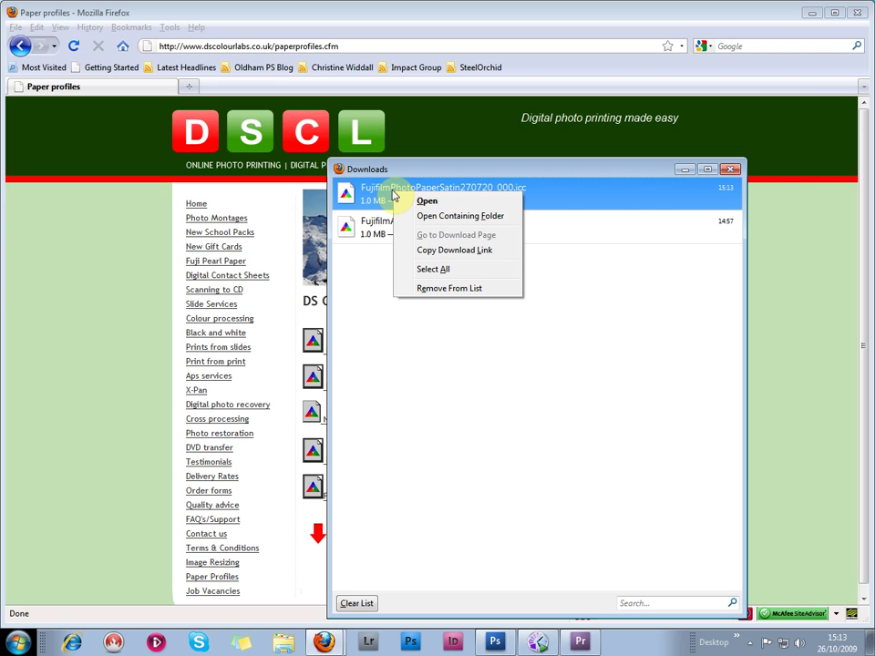
pyautogui.click(425, 217)
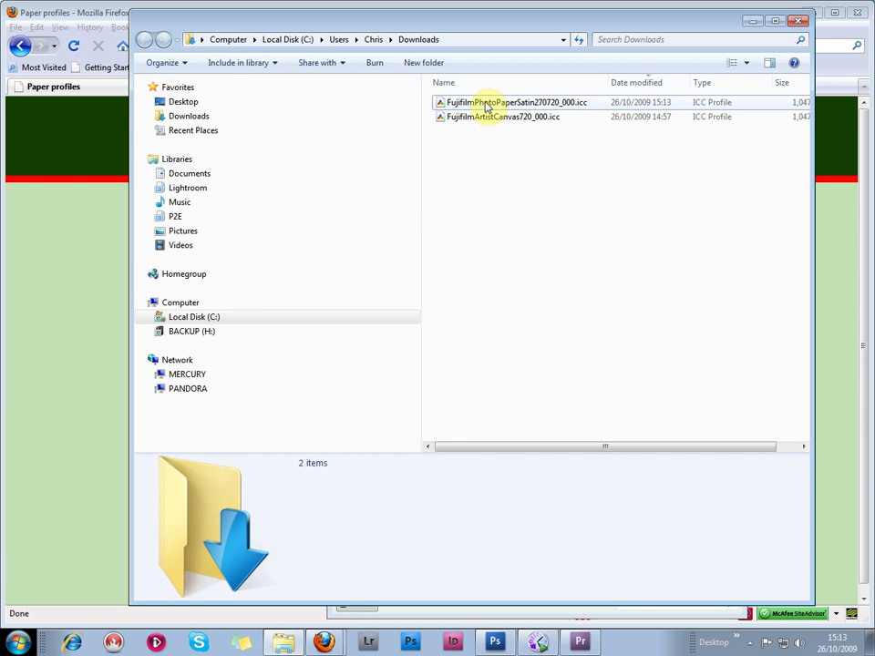
# - Install the FujifilmPhotoPaperSatin270720_000.icc profile, then close Explorer and Firefox's download list
pyautogui.rightClick(486, 107)
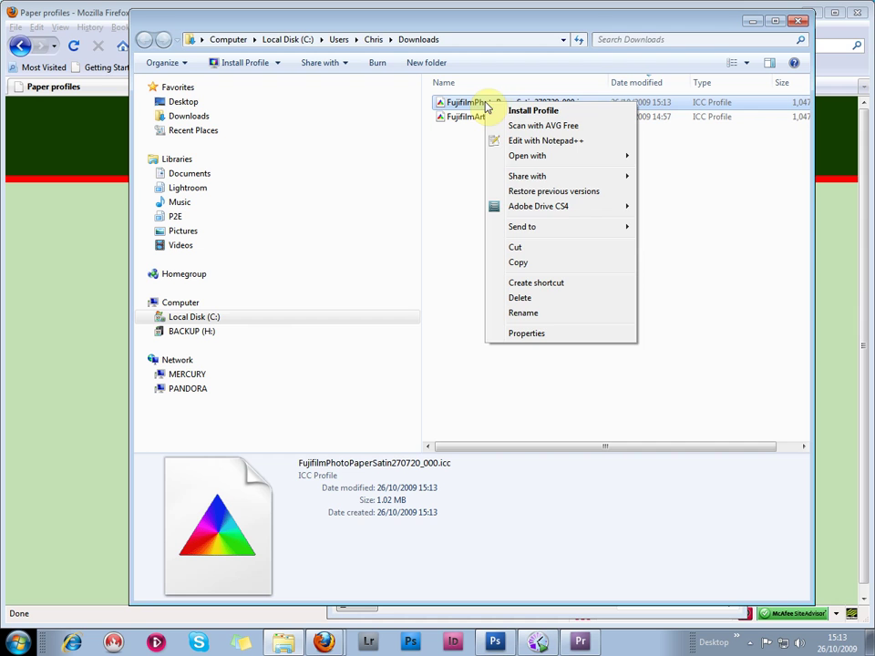
pyautogui.click(521, 112)
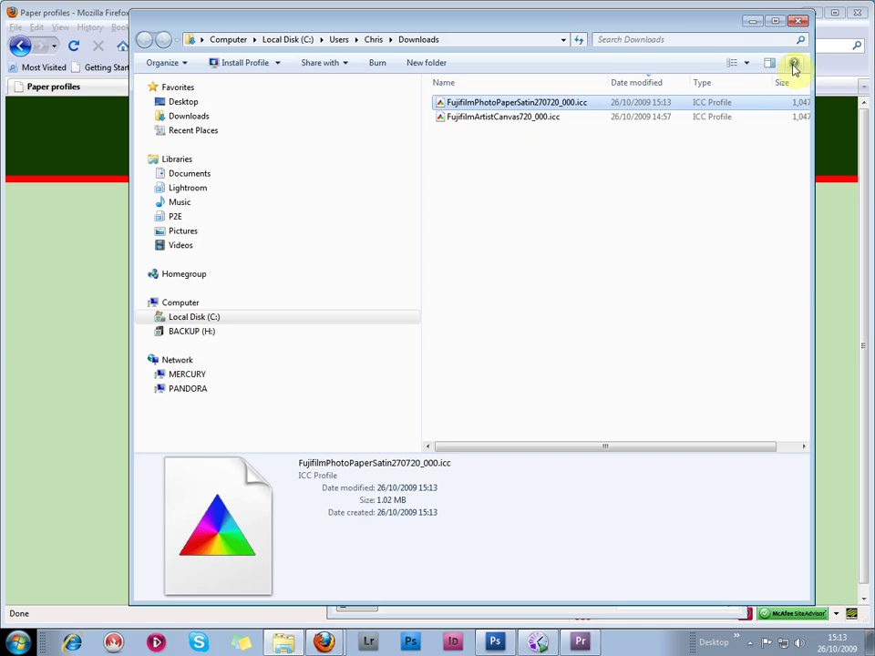
pyautogui.click(798, 20)
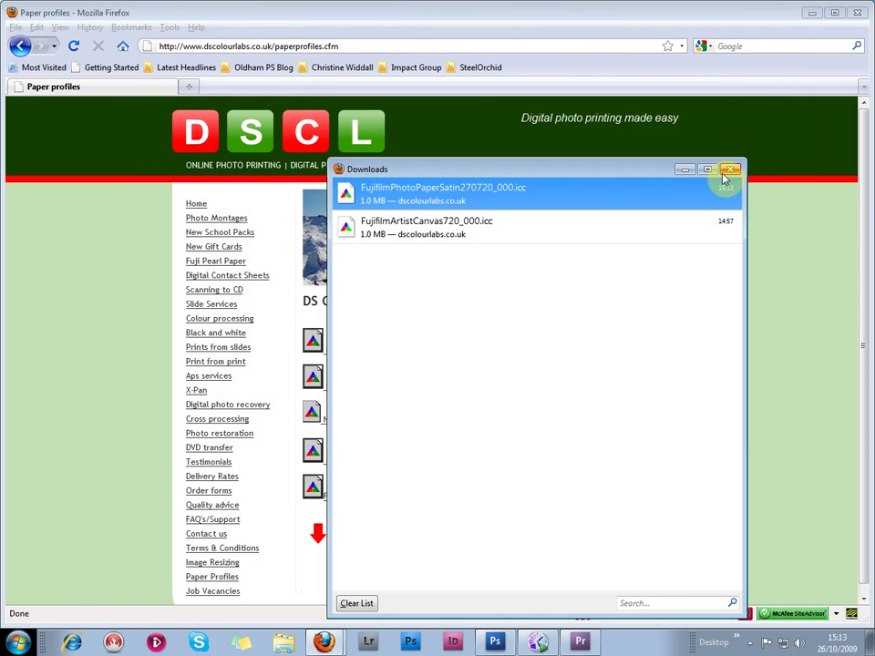
pyautogui.click(729, 170)
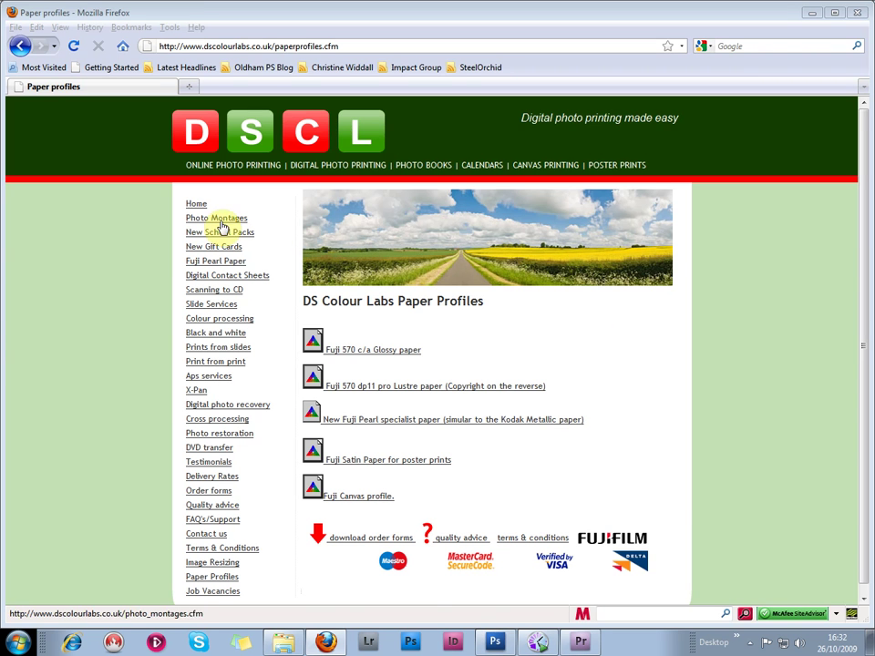
# - Return to the DS Colour Labs home page and scroll to '1. Fuji Online Application'
pyautogui.click(194, 205)
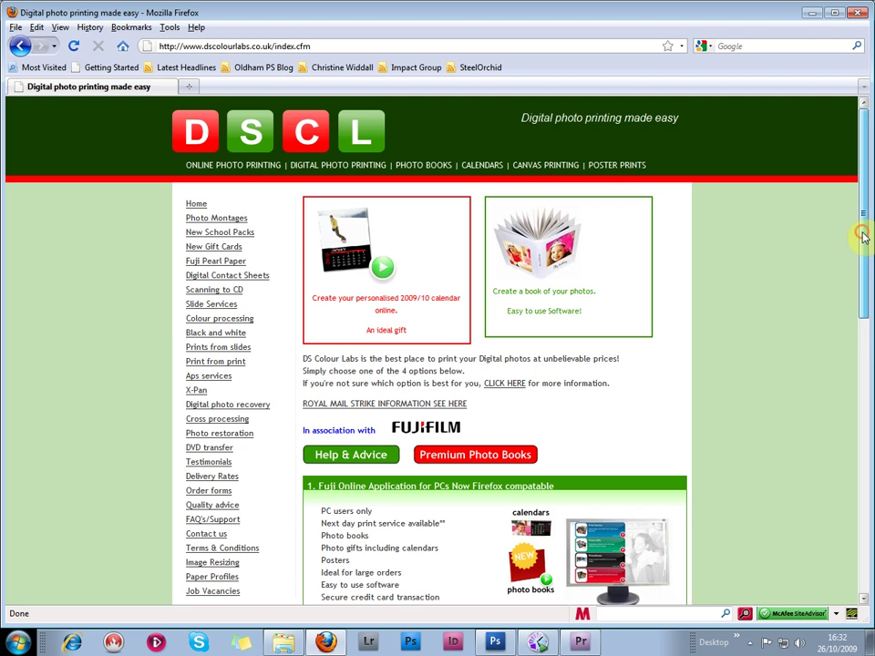
pyautogui.moveTo(863, 236); pyautogui.dragTo(861, 396)
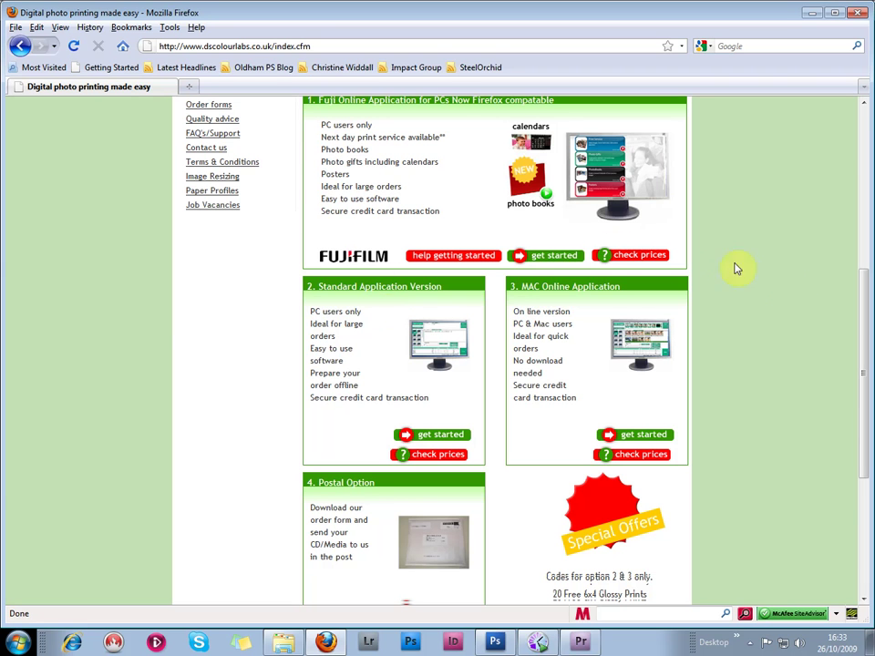
pyautogui.moveTo(865, 311); pyautogui.dragTo(858, 268)
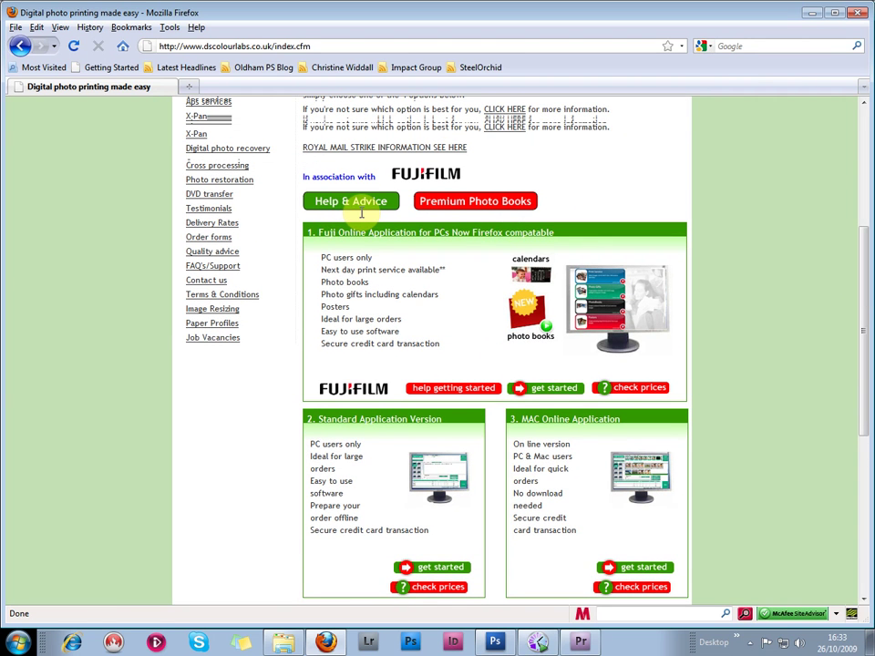
# - Start the Fuji online kiosk and open the Digital Prints tile
pyautogui.click(539, 370)
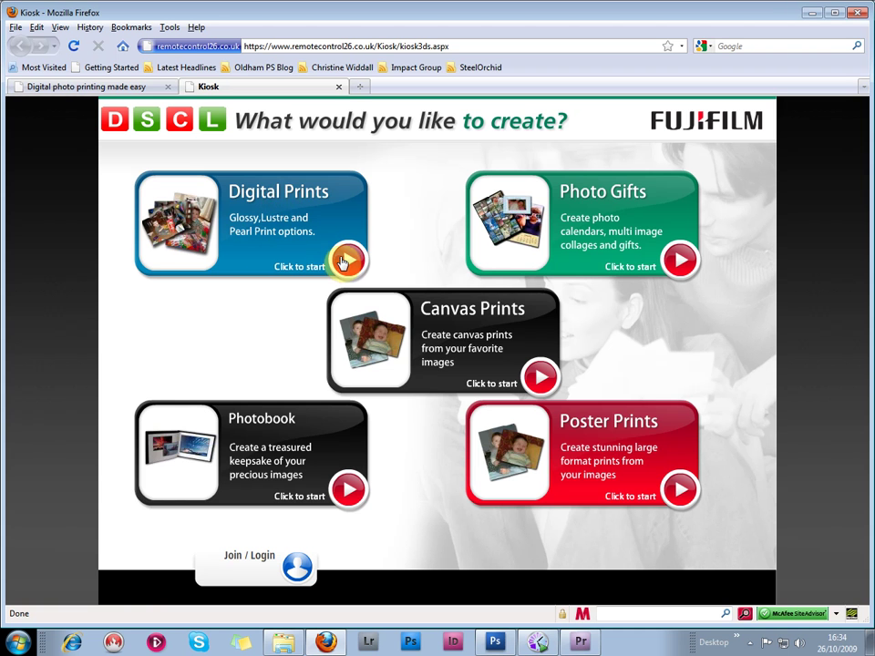
pyautogui.click(342, 263)
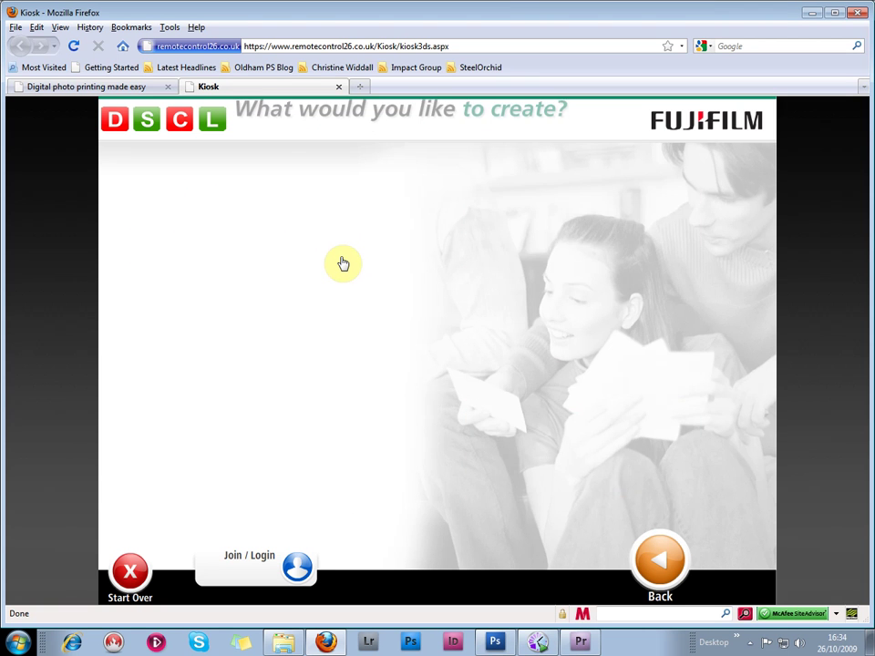
pyautogui.click(342, 263)
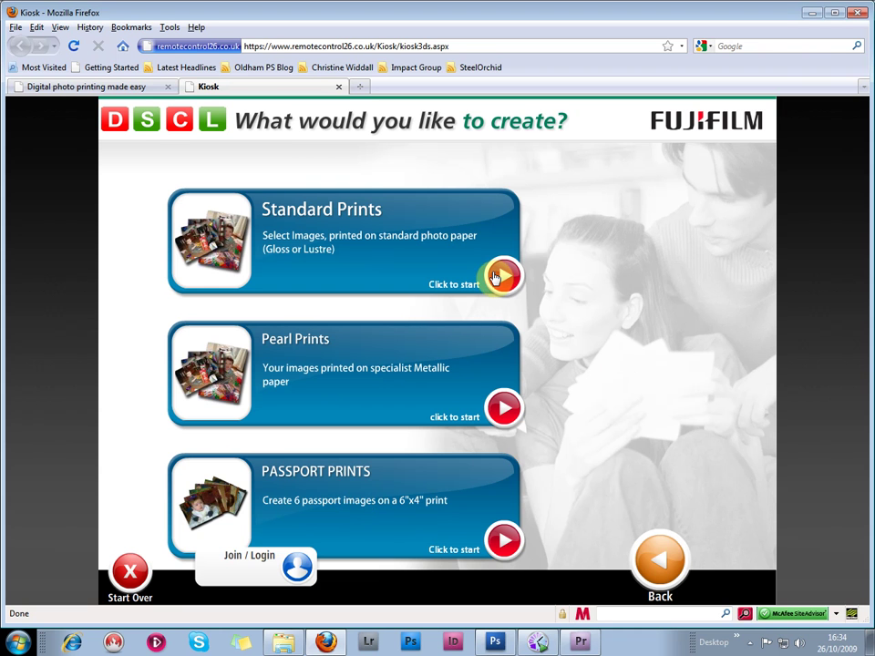
# - Choose Standard Prints and pick the DS Colour jpg > Glossy folder as the picture source
pyautogui.click(497, 276)
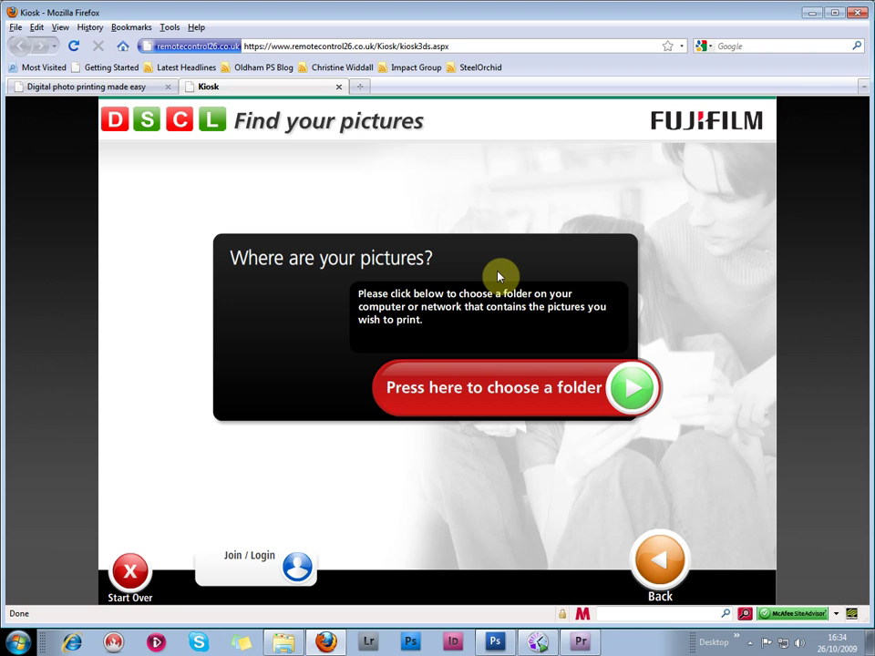
pyautogui.click(625, 391)
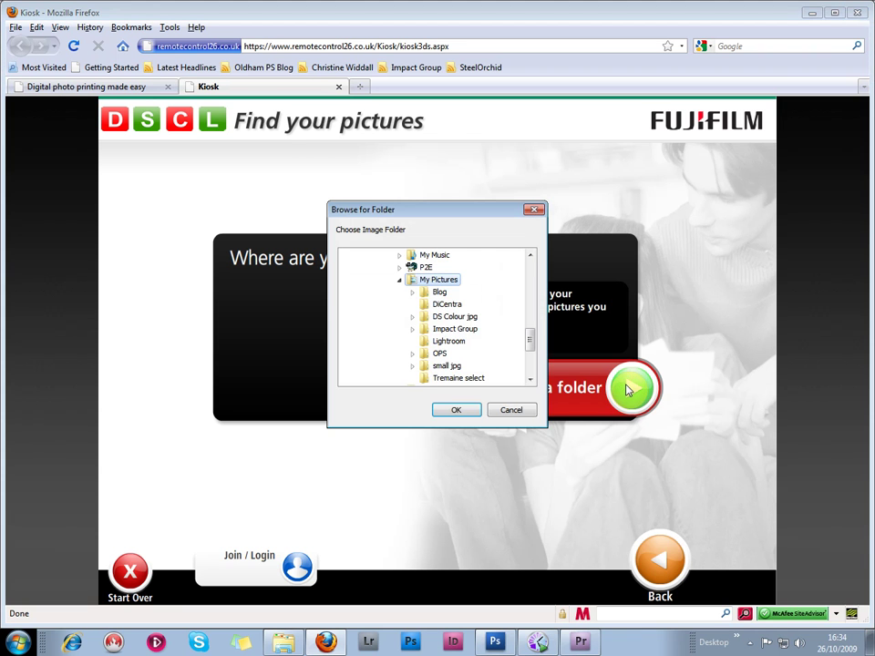
pyautogui.click(411, 317)
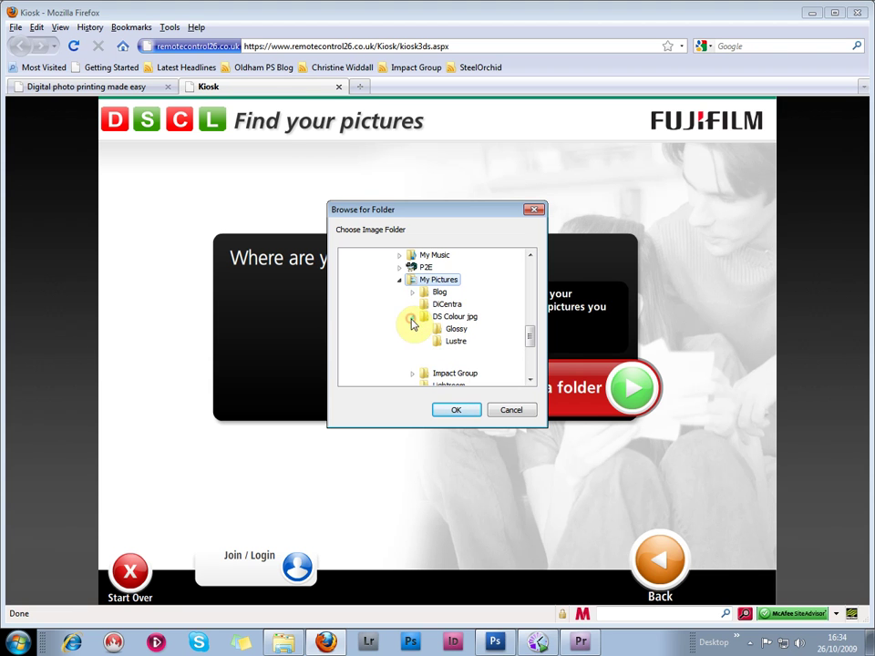
pyautogui.click(455, 330)
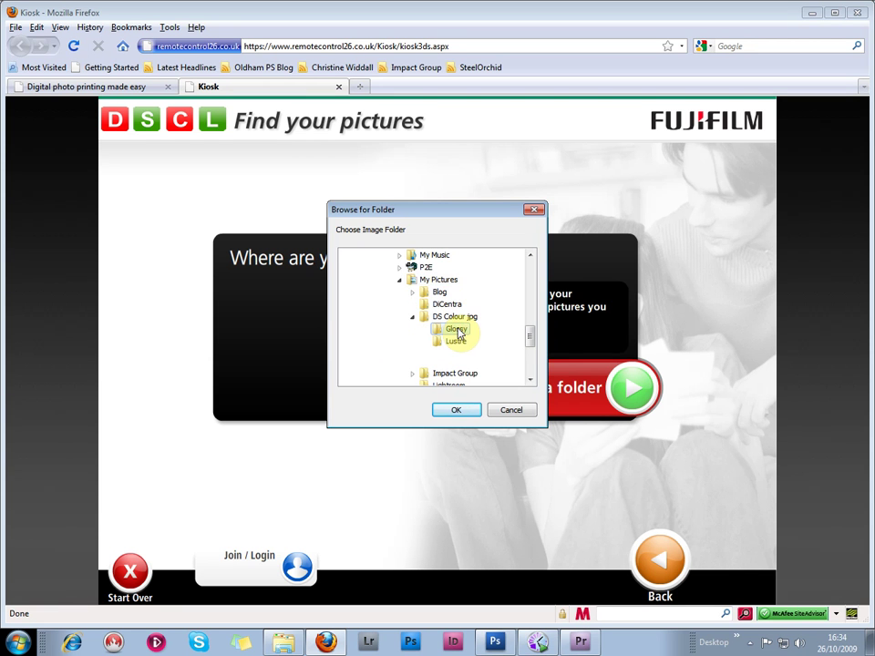
pyautogui.click(456, 410)
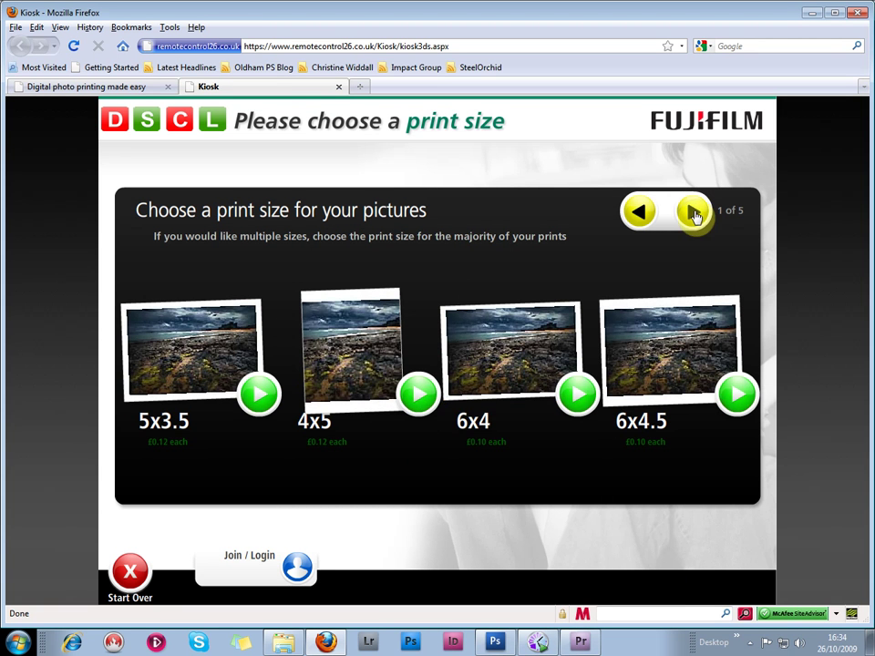
# - Page through to the last size page (5 of 5) and select 12x16
pyautogui.click(694, 215)
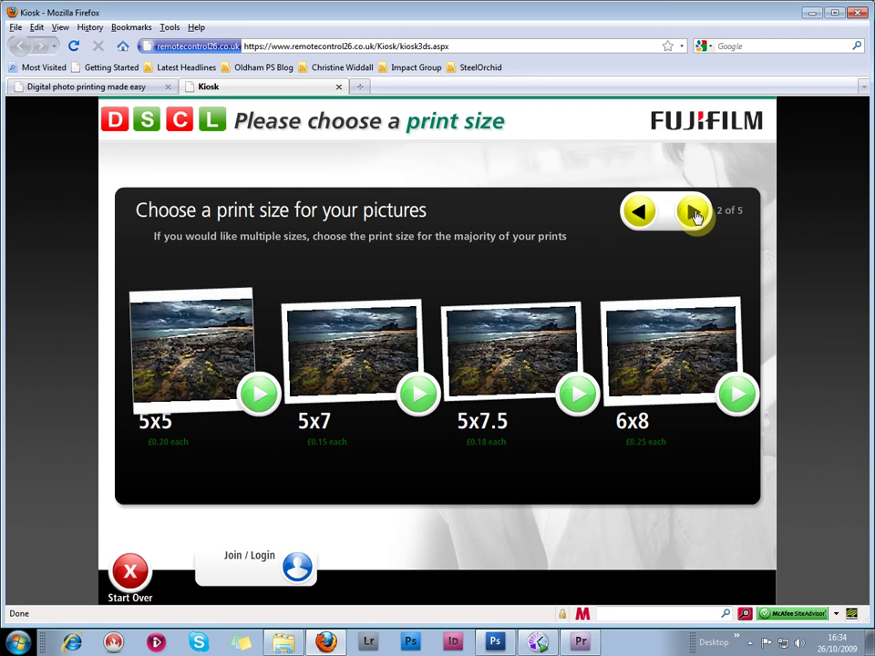
pyautogui.click(695, 215)
pyautogui.click(694, 215)
pyautogui.click(694, 215)
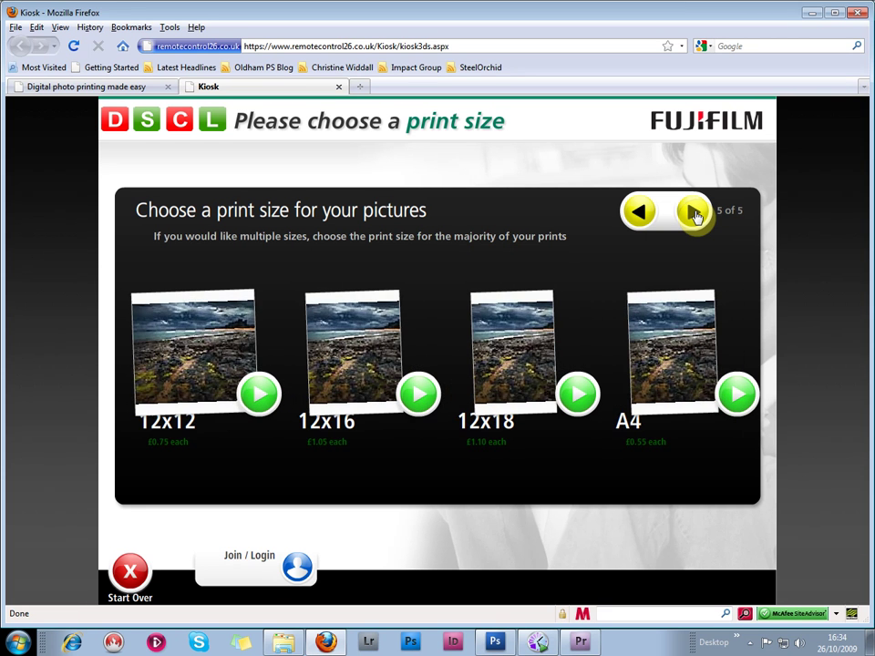
pyautogui.click(340, 336)
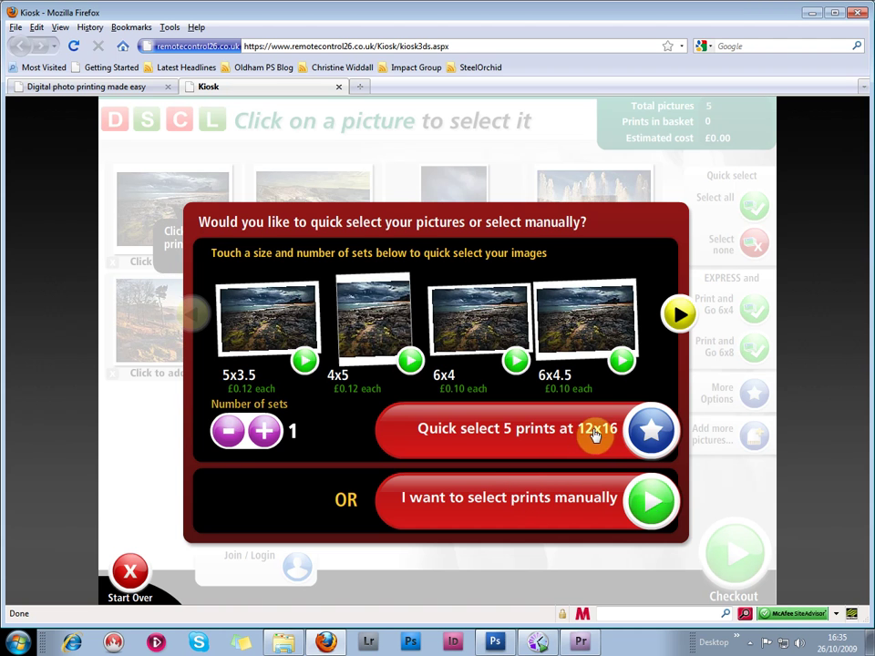
# - Quick-select all five pictures as one 12x16 print each, estimated at £5.25
pyautogui.click(650, 430)
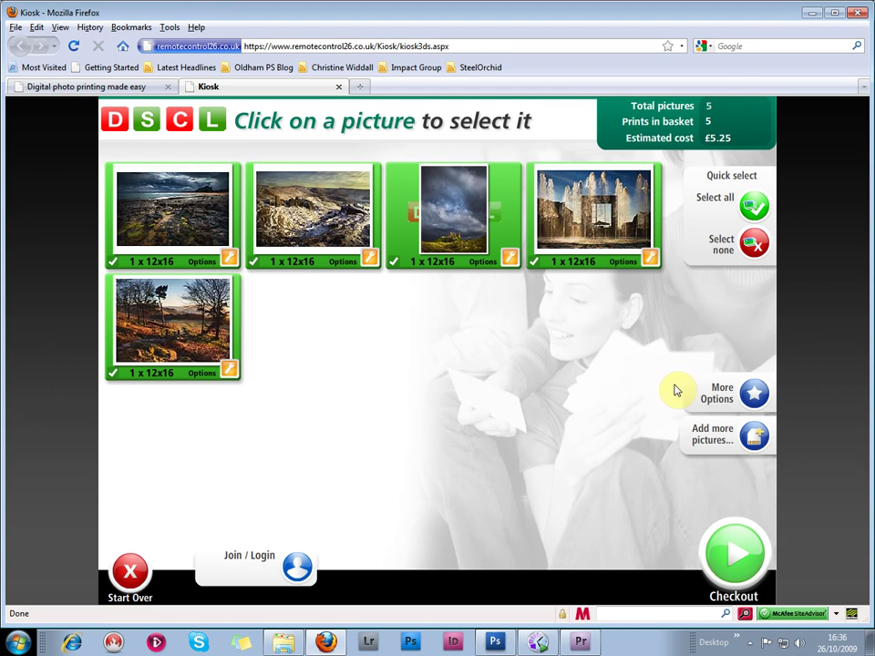
pyautogui.click(749, 393)
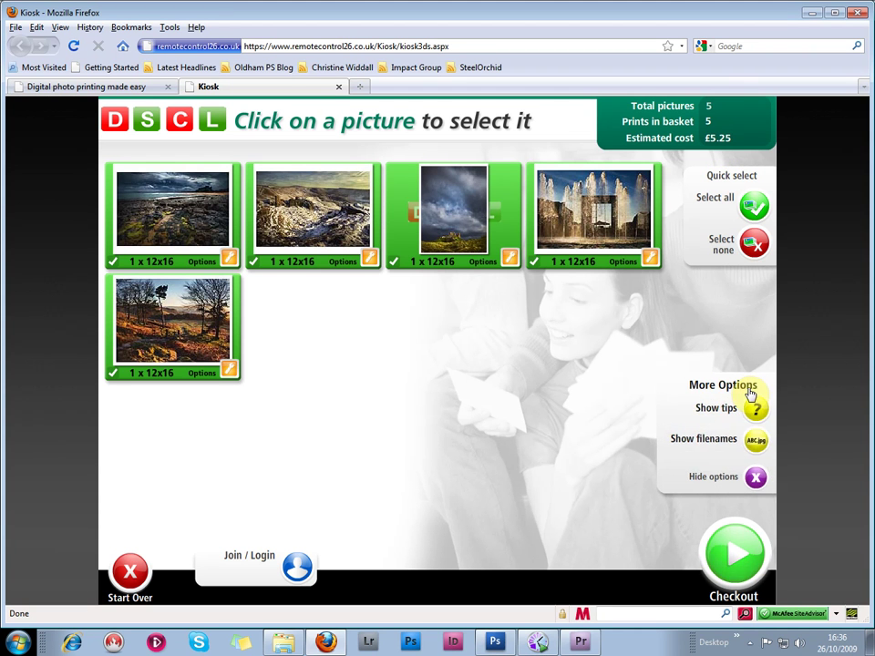
pyautogui.click(755, 478)
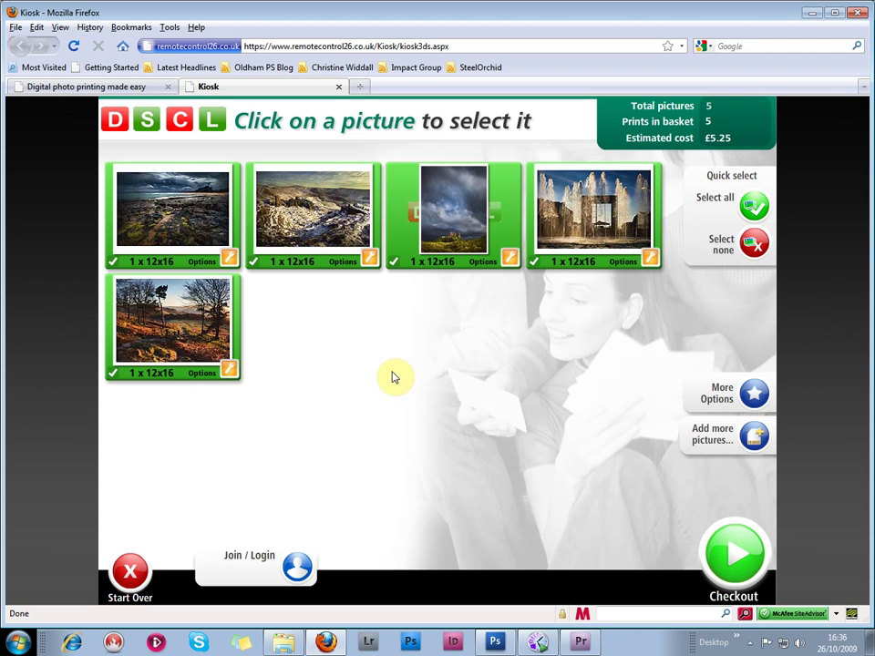
# - Check out the five 12x16 prints with Gloss finish and no extras, continuing to billing
pyautogui.click(731, 552)
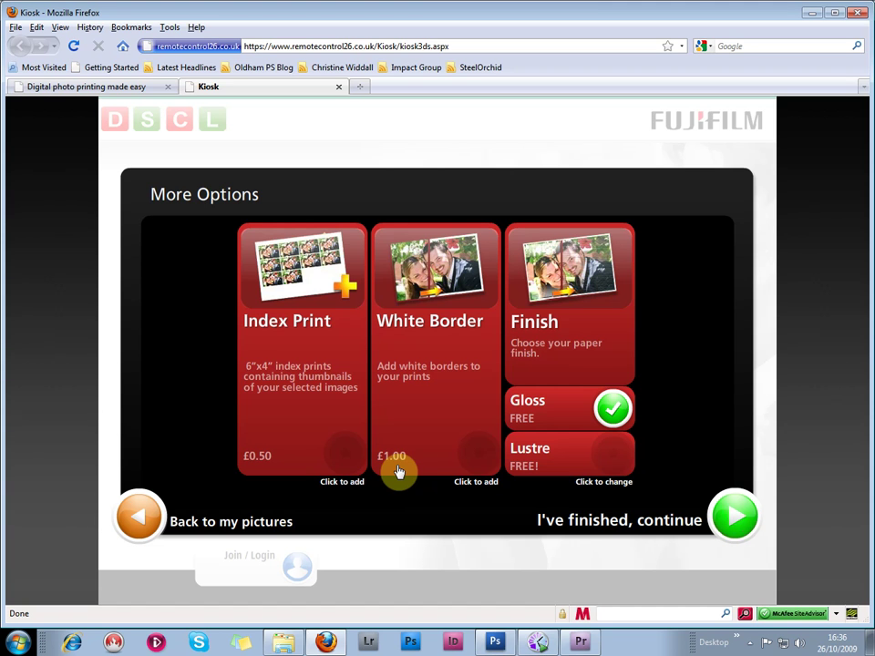
pyautogui.click(611, 458)
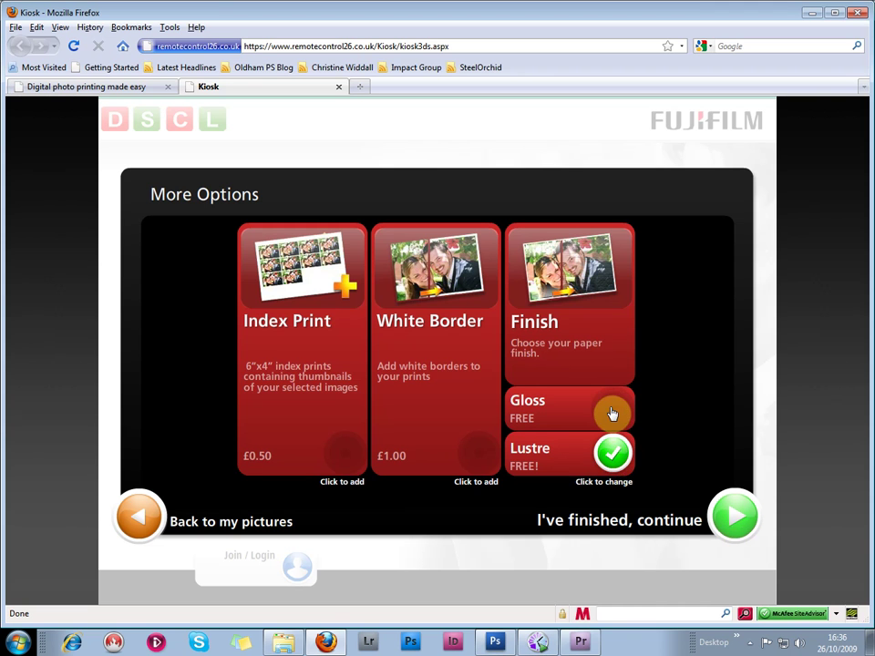
pyautogui.click(611, 414)
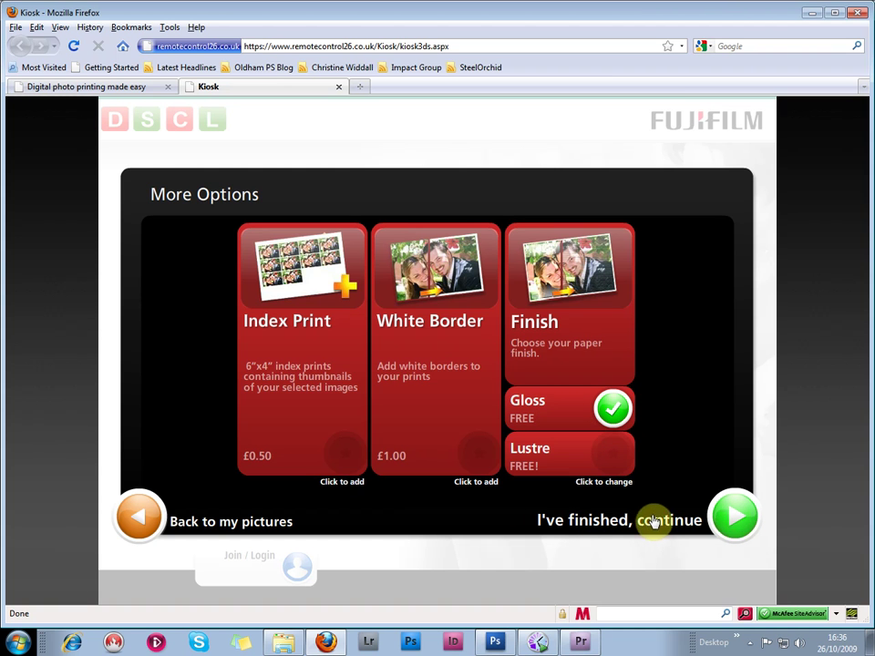
pyautogui.click(735, 519)
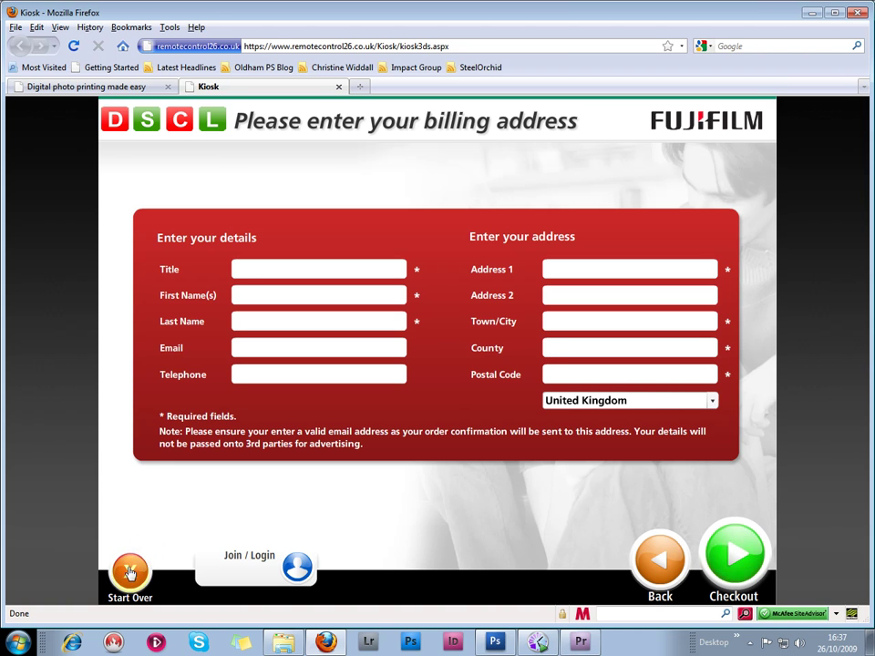
# - Start over and confirm 'Yes, start over', discarding the five-print basket
pyautogui.click(130, 568)
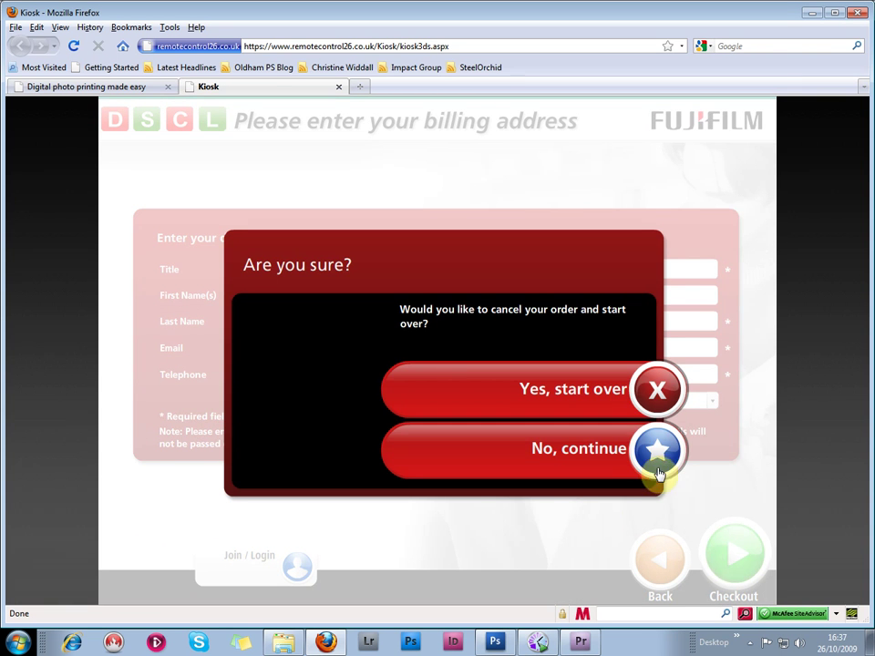
pyautogui.click(658, 392)
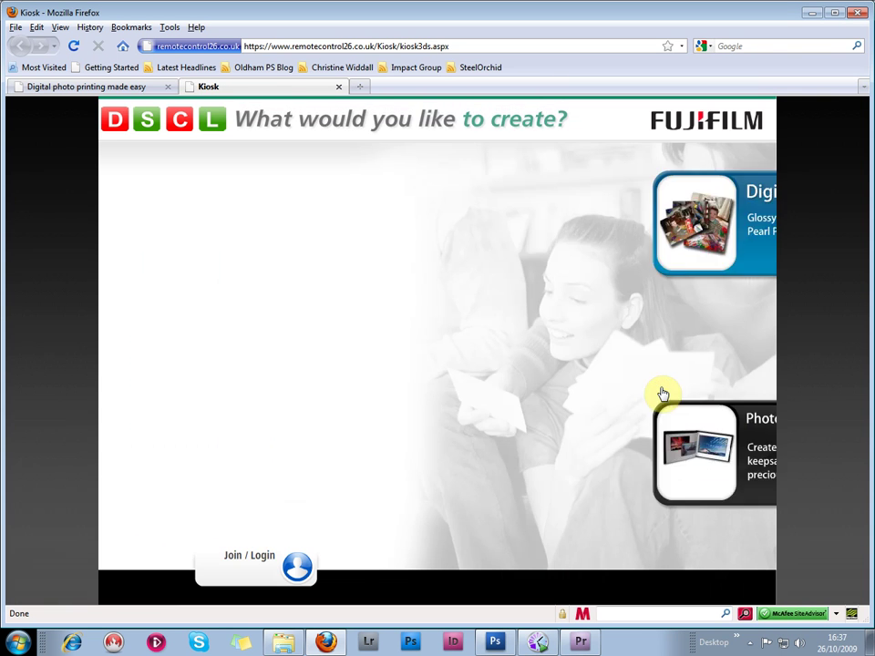